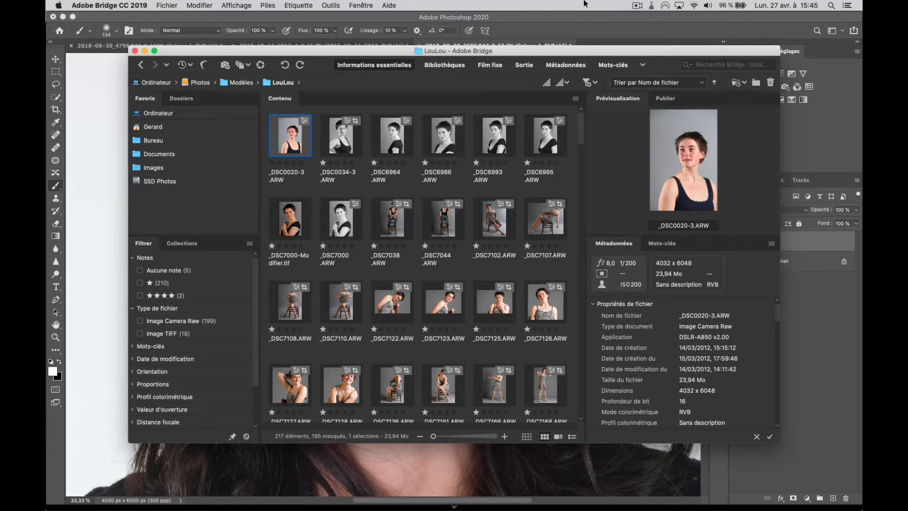
Open _DSC0020-3.ARW from Bridge as an image in Photoshop with its current Camera Raw settings, and duplicate the background layer
{"action": "double_click", "coordinate": [290, 135]}
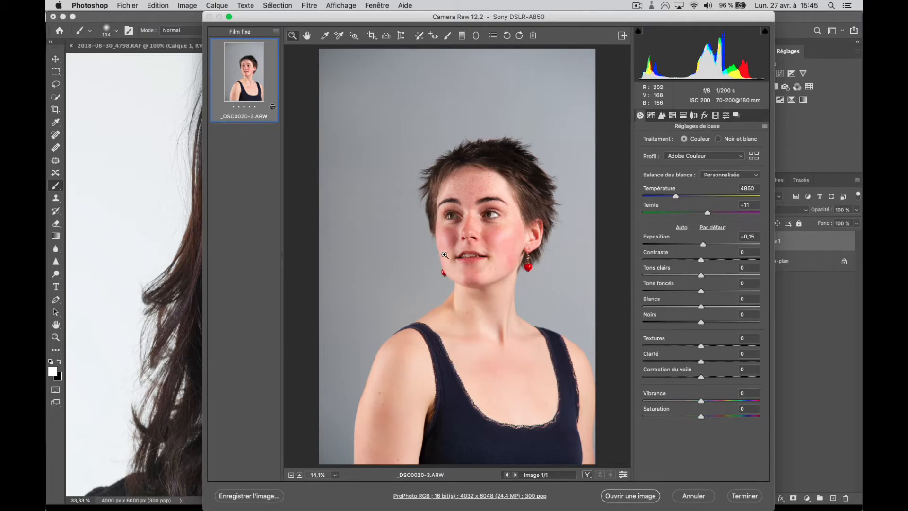
{"action": "left_click", "coordinate": [638, 496]}
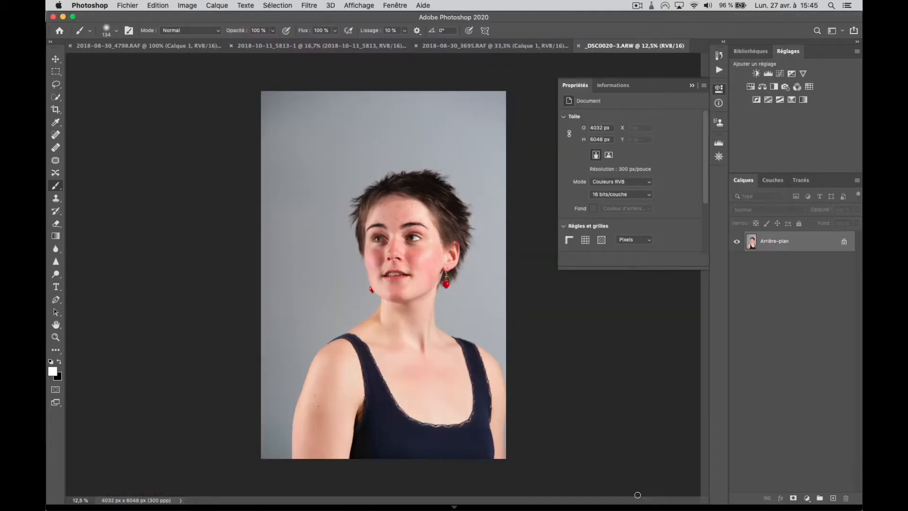
{"action": "key", "text": "super+plus"}
{"action": "key", "text": "super+plus"}
{"action": "key", "text": "super+plus"}
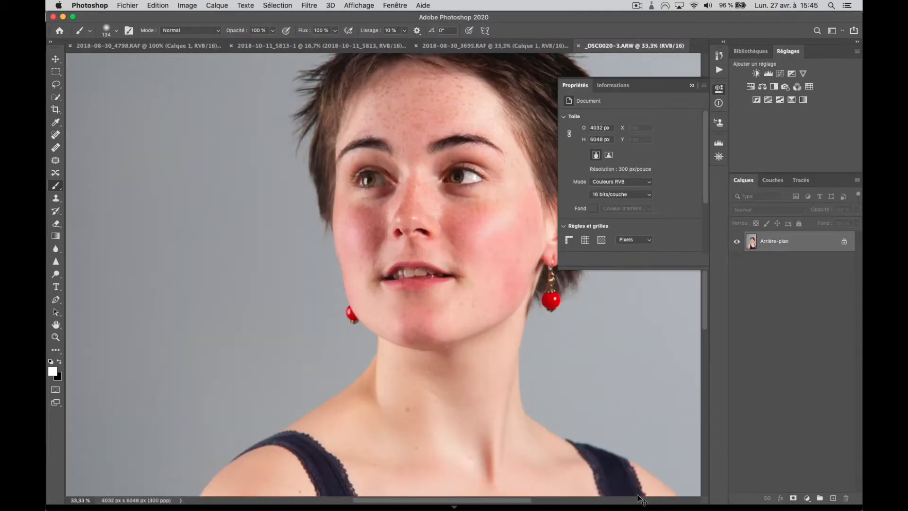
{"action": "key", "text": "super+plus"}
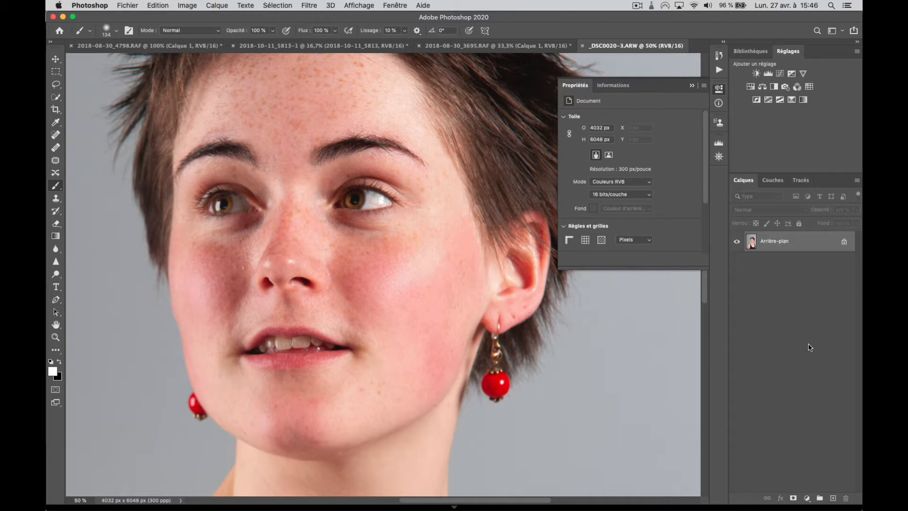
{"action": "key", "text": "super+j"}
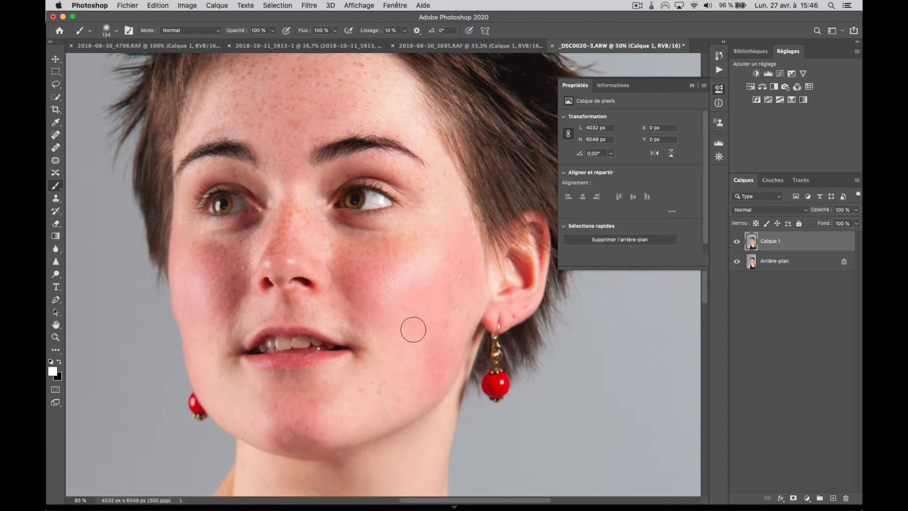
Start a Color Range selection, sample and add the red skin tones of both cheeks, and set the tolerance to 32
{"action": "left_click", "coordinate": [278, 6]}
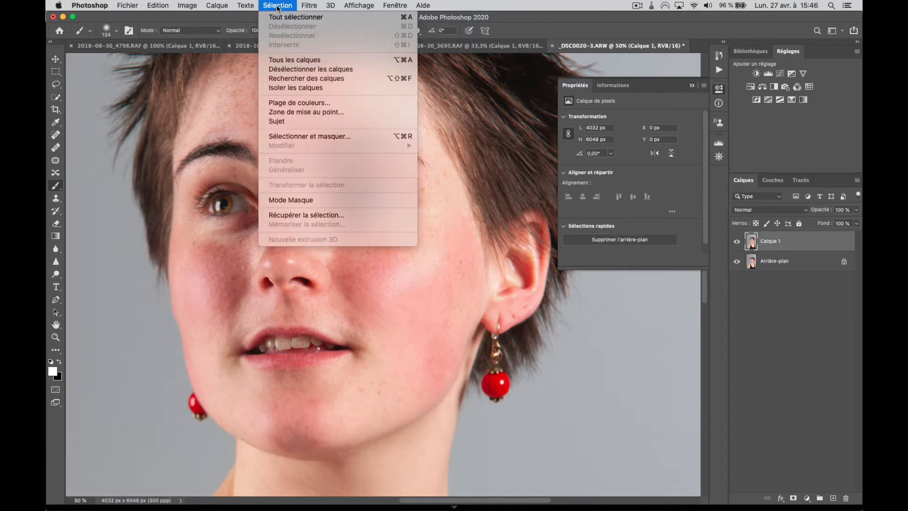
{"action": "left_click", "coordinate": [296, 103]}
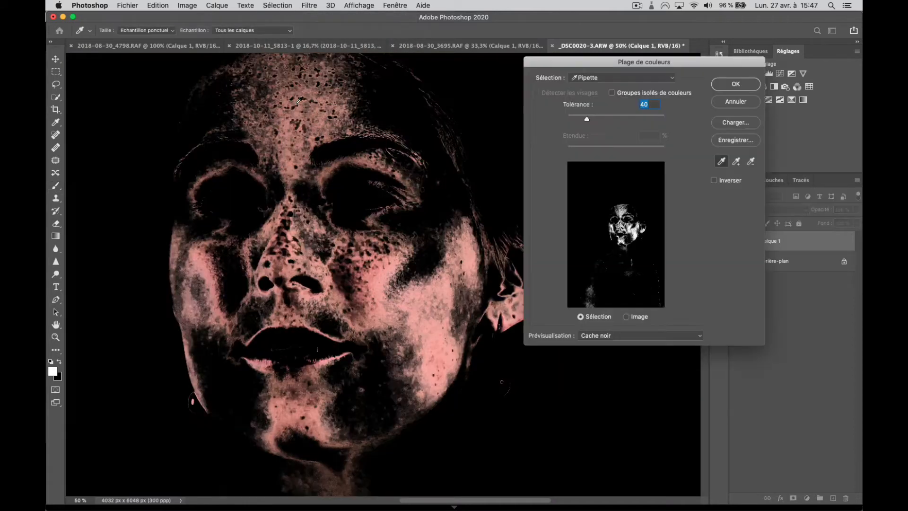
{"action": "left_click", "coordinate": [360, 263]}
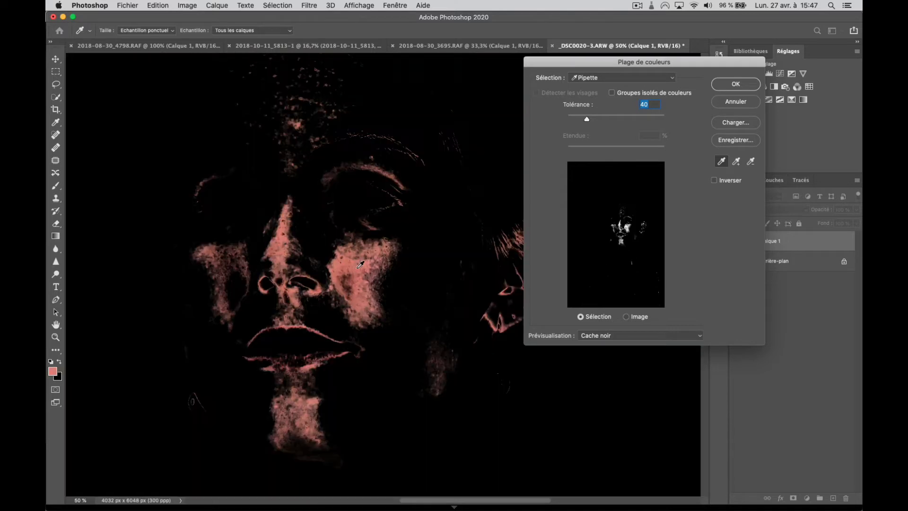
{"action": "left_click", "coordinate": [735, 163]}
{"action": "left_click", "coordinate": [380, 280]}
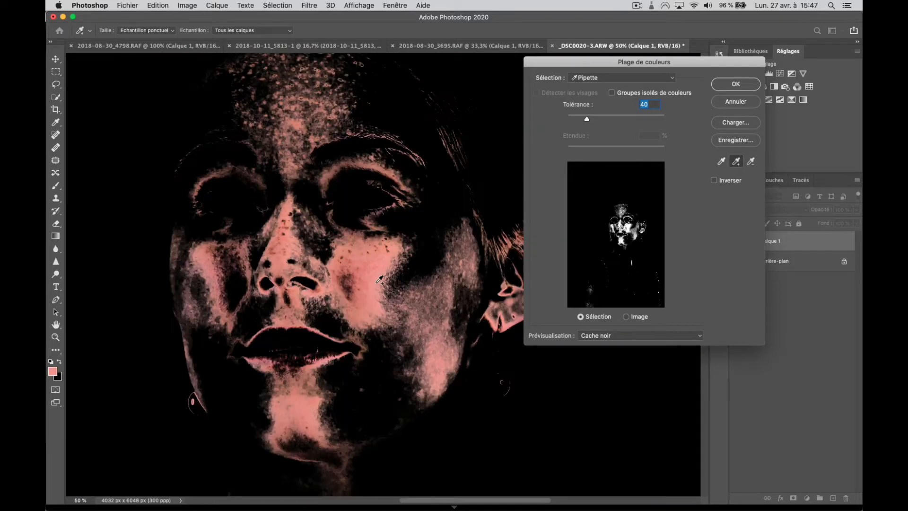
{"action": "left_click", "coordinate": [352, 284]}
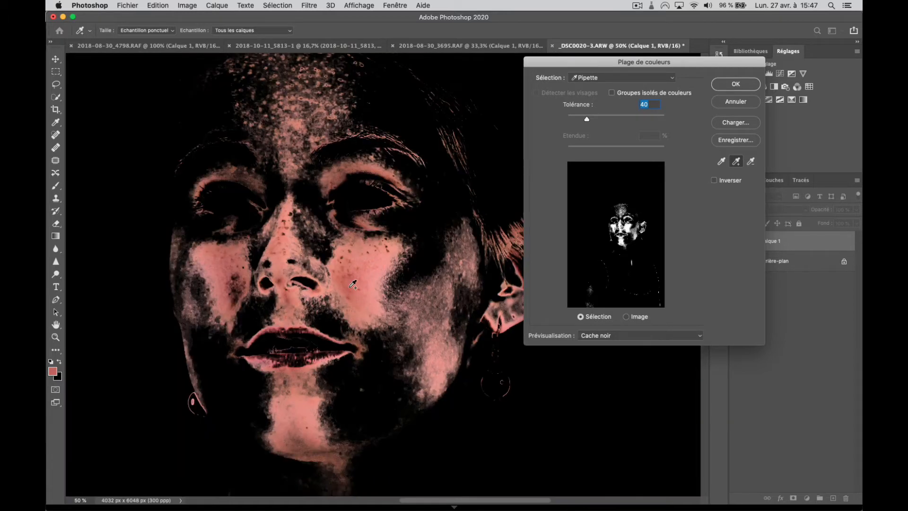
{"action": "left_click", "coordinate": [233, 295]}
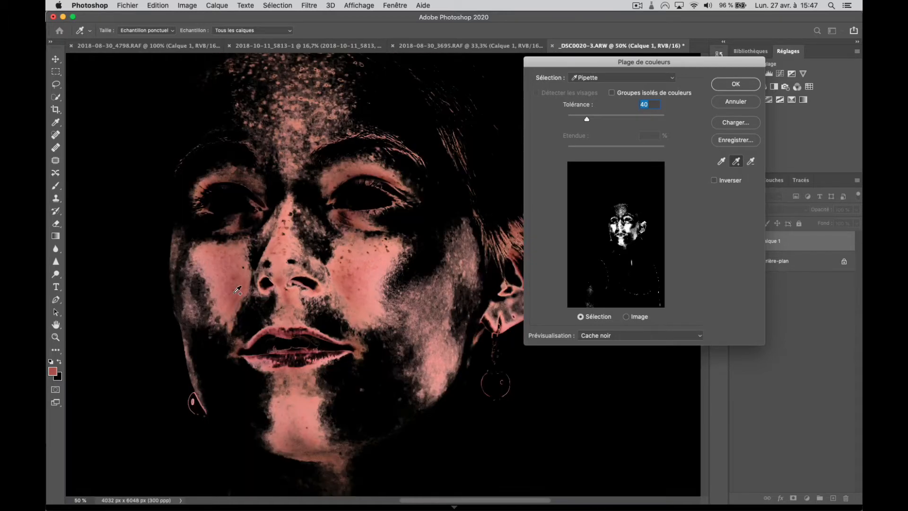
{"action": "left_click", "coordinate": [227, 271]}
{"action": "left_click", "coordinate": [355, 283]}
{"action": "left_click_drag", "start_coordinate": [587, 121], "coordinate": [584, 120]}
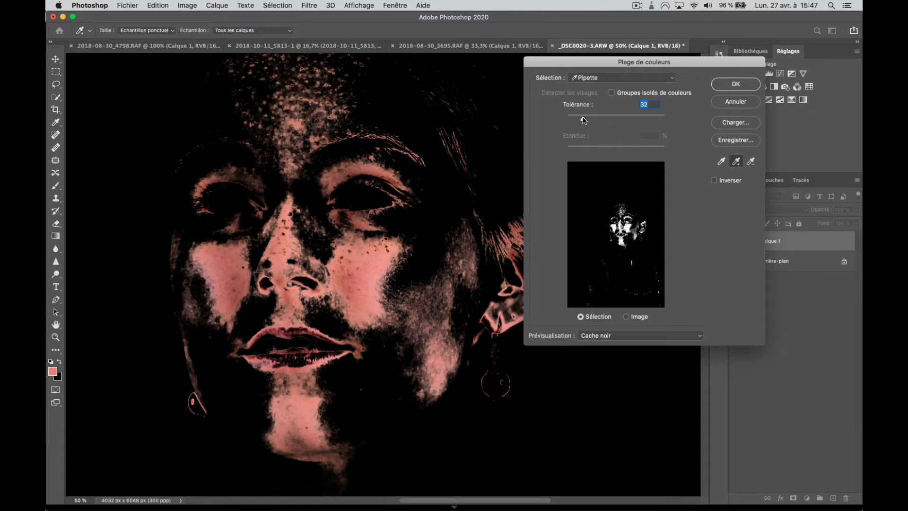
Add the pink skin near the ear to the color range with the preview off, set tolerance to 22, and restore the Cache noir preview
{"action": "left_click", "coordinate": [605, 336]}
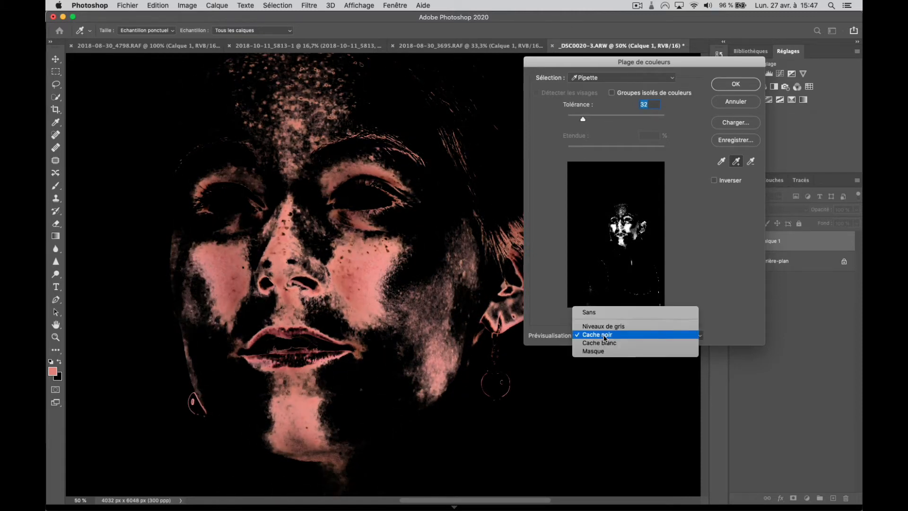
{"action": "left_click", "coordinate": [598, 312]}
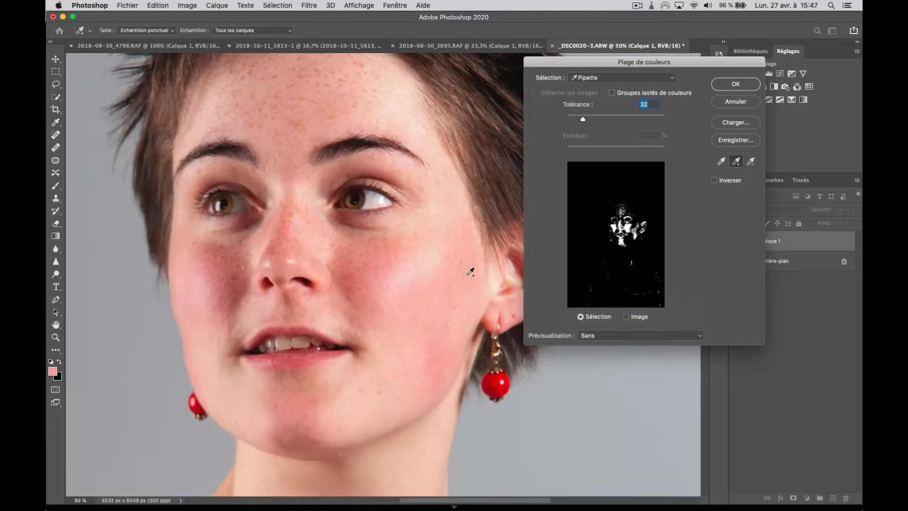
{"action": "left_click", "coordinate": [470, 259]}
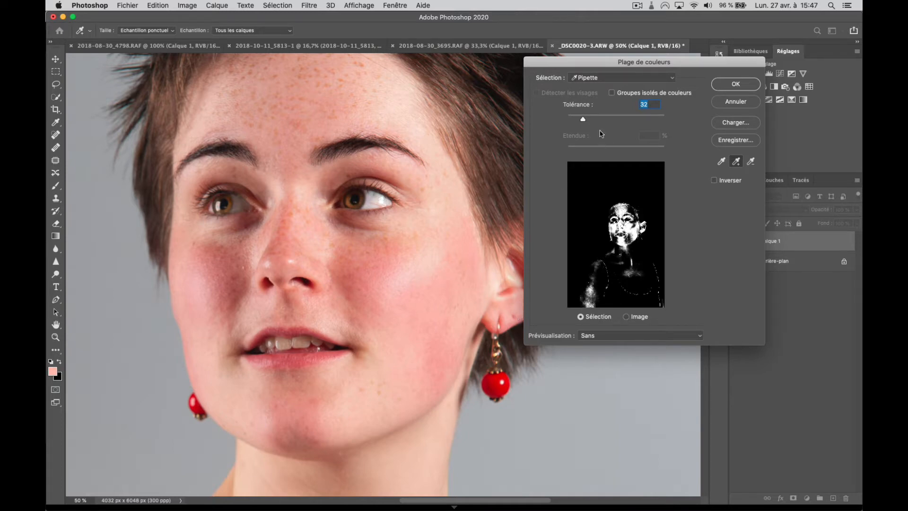
{"action": "left_click_drag", "start_coordinate": [584, 121], "coordinate": [579, 122]}
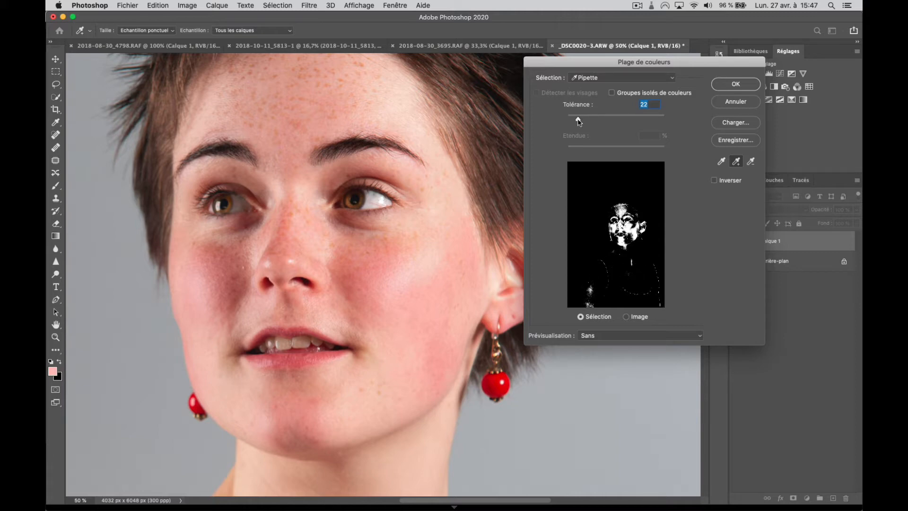
{"action": "left_click", "coordinate": [622, 337]}
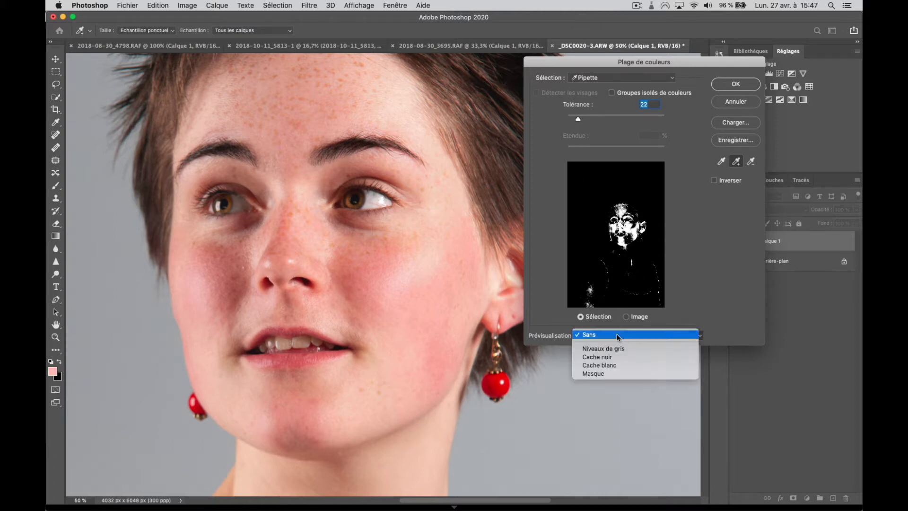
{"action": "left_click", "coordinate": [609, 358]}
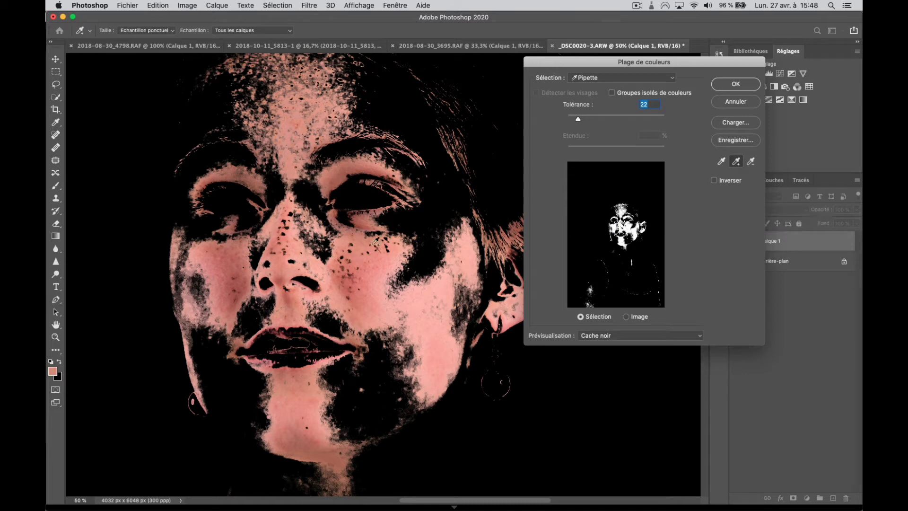
Add the remaining dark red spots on both cheeks to the color range and create the selection
{"action": "left_click", "coordinate": [346, 256]}
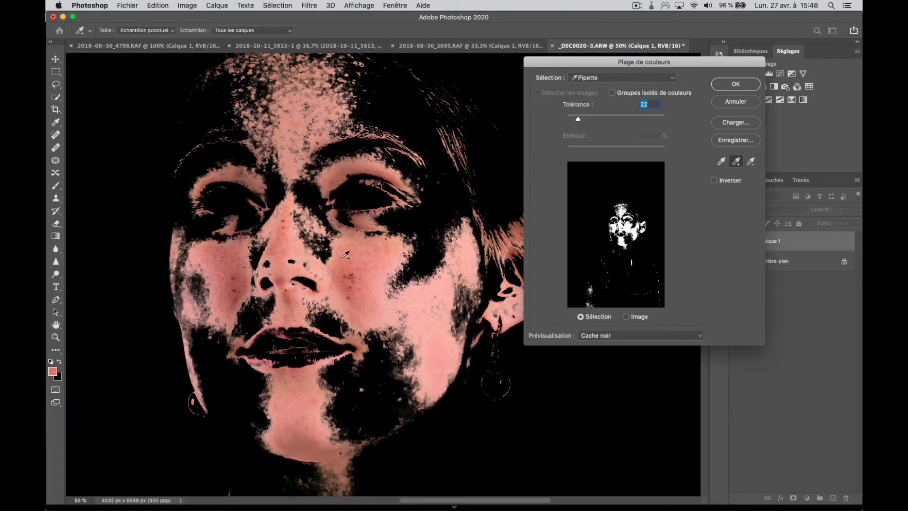
{"action": "left_click", "coordinate": [352, 276]}
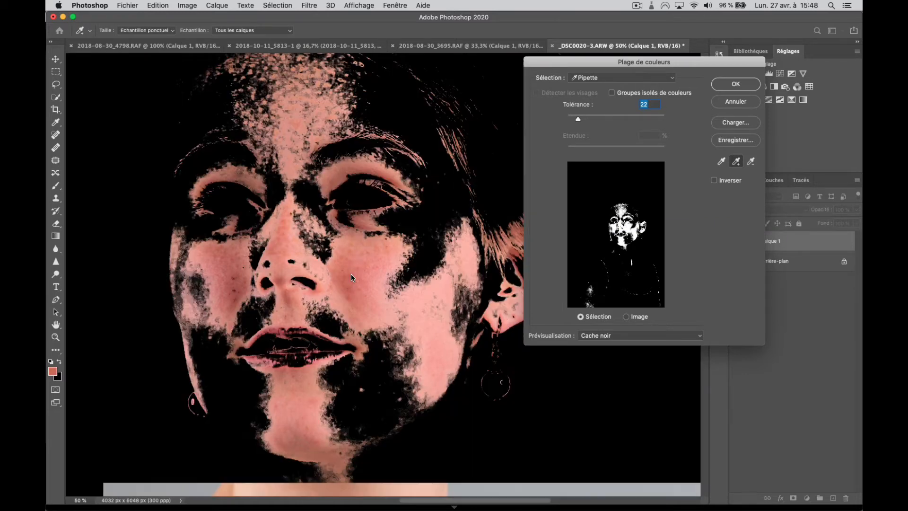
{"action": "left_click", "coordinate": [235, 289]}
{"action": "left_click", "coordinate": [234, 283]}
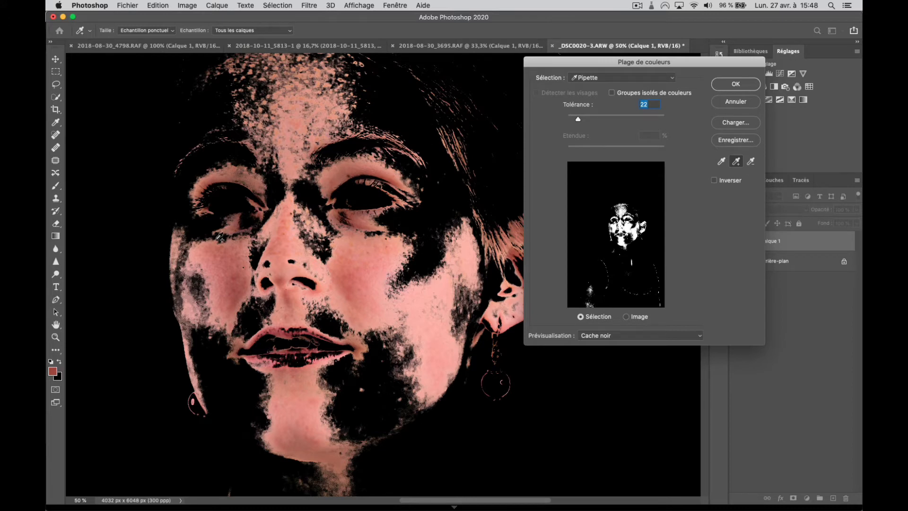
{"action": "left_click", "coordinate": [736, 84]}
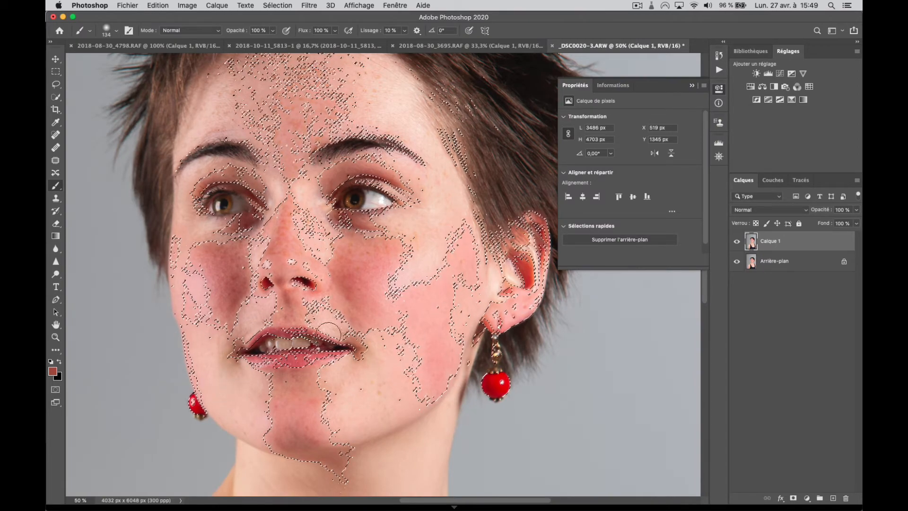
Subtract the lips and mouth from the selection with the Lasso tool
{"action": "key", "text": "l"}
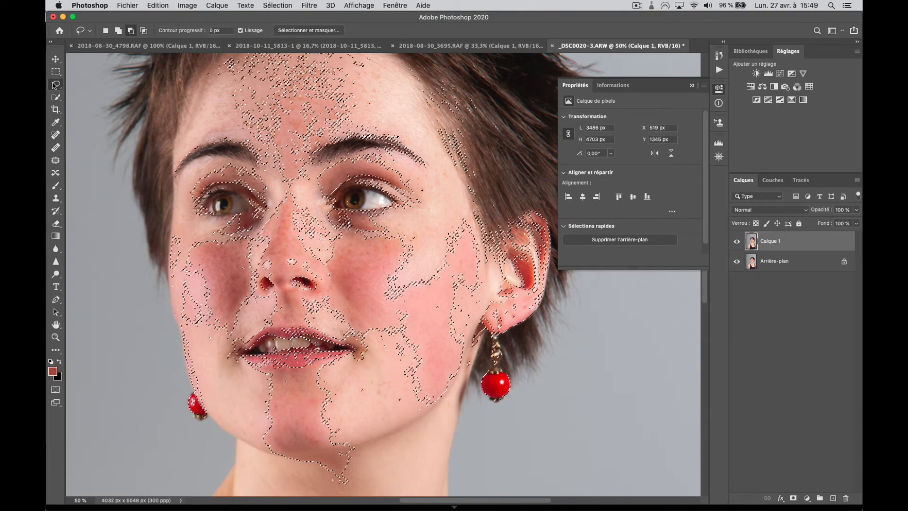
{"action": "left_click", "coordinate": [131, 31]}
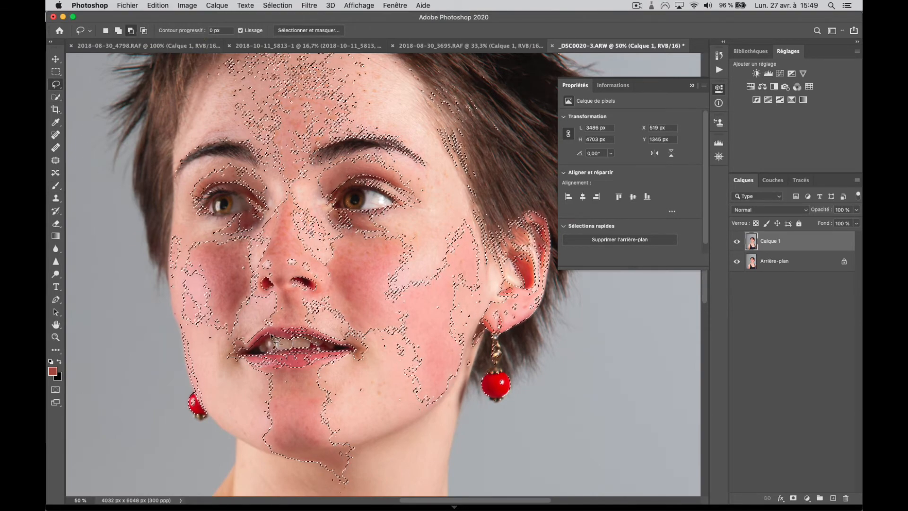
{"action": "mouse_move", "coordinate": [246, 330]}
{"action": "left_mouse_down"}
{"action": "mouse_move", "coordinate": [313, 321]}
{"action": "mouse_move", "coordinate": [354, 354]}
{"action": "mouse_move", "coordinate": [292, 371]}
{"action": "mouse_move", "coordinate": [237, 367]}
{"action": "mouse_move", "coordinate": [223, 351]}
{"action": "mouse_move", "coordinate": [251, 329]}
{"action": "left_mouse_up"}
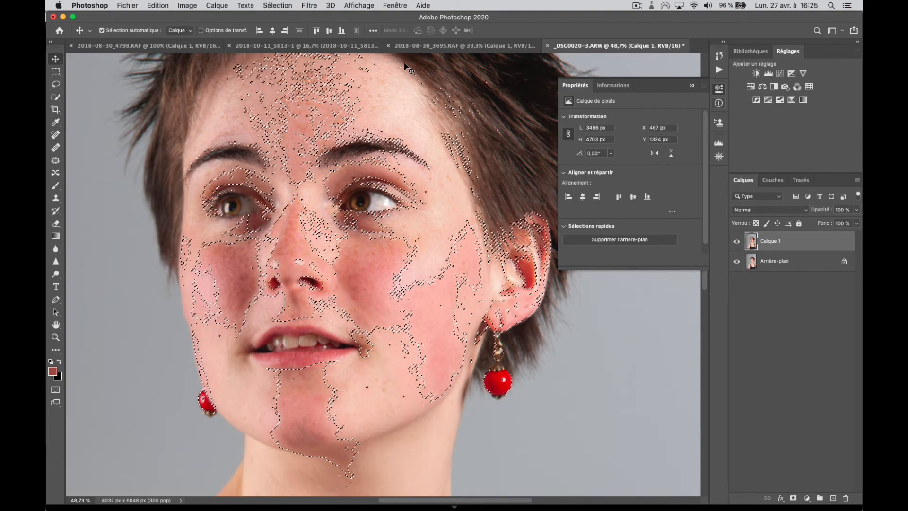
Subtract the stray selected areas on the neck, arms and top with the Lasso tool, keeping only the face selected
{"action": "key", "text": "super+minus"}
{"action": "key", "text": "super+minus"}
{"action": "key", "text": "super+minus"}
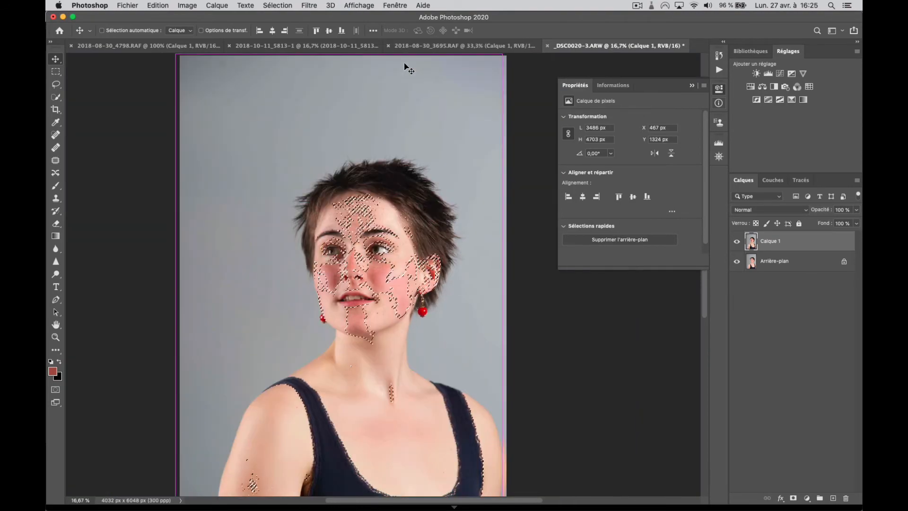
{"action": "key", "text": "super+minus"}
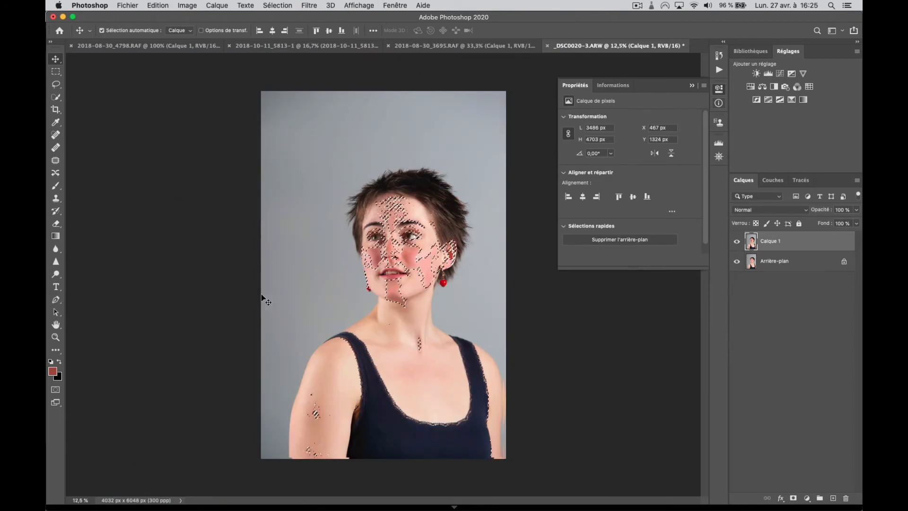
{"action": "key", "text": "l"}
{"action": "mouse_move", "coordinate": [249, 312]}
{"action": "left_mouse_down"}
{"action": "mouse_move", "coordinate": [513, 332]}
{"action": "mouse_move", "coordinate": [538, 471]}
{"action": "mouse_move", "coordinate": [297, 494]}
{"action": "mouse_move", "coordinate": [52, 85]}
{"action": "left_mouse_up"}
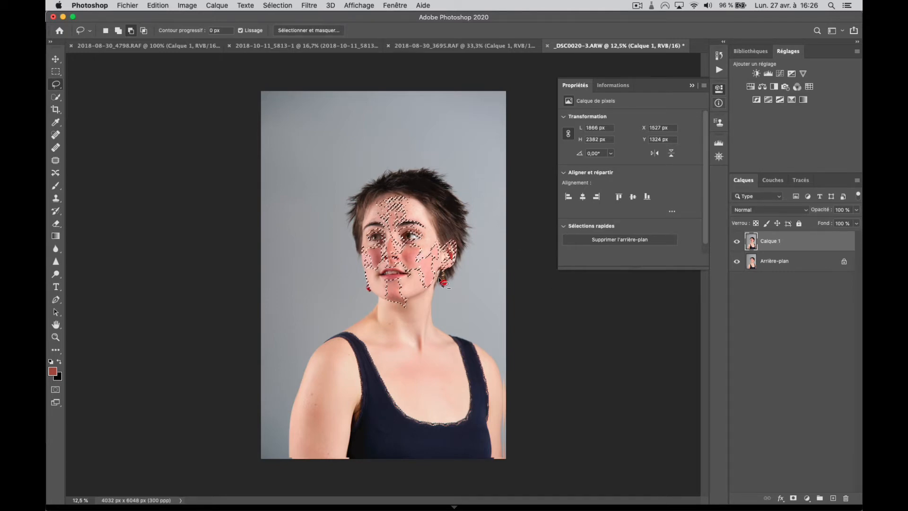
Subtract both red earrings from the face selection with the Lasso tool
{"action": "key", "text": "super+plus"}
{"action": "key", "text": "super+plus"}
{"action": "key", "text": "super+plus"}
{"action": "key", "text": "super+plus"}
{"action": "scroll", "coordinate": [438, 277], "scroll_direction": "right", "scroll_amount": 6}
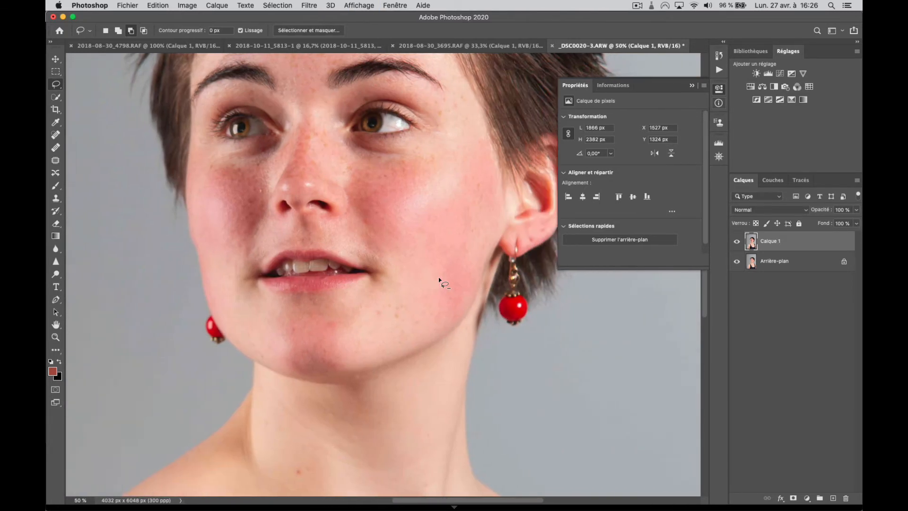
{"action": "mouse_move", "coordinate": [462, 269]}
{"action": "left_mouse_down"}
{"action": "mouse_move", "coordinate": [492, 269]}
{"action": "mouse_move", "coordinate": [497, 326]}
{"action": "mouse_move", "coordinate": [477, 333]}
{"action": "mouse_move", "coordinate": [463, 269]}
{"action": "left_mouse_up"}
{"action": "left_click_drag", "start_coordinate": [467, 324], "coordinate": [464, 290]}
{"action": "mouse_move", "coordinate": [171, 307]}
{"action": "left_mouse_down"}
{"action": "mouse_move", "coordinate": [190, 351]}
{"action": "mouse_move", "coordinate": [158, 350]}
{"action": "mouse_move", "coordinate": [154, 317]}
{"action": "mouse_move", "coordinate": [169, 304]}
{"action": "left_mouse_up"}
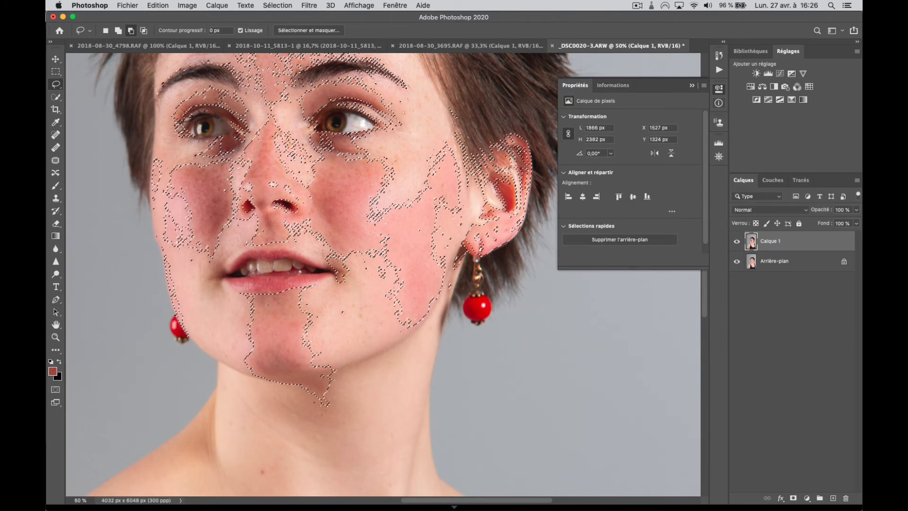
Add a Selective Color adjustment layer masked by the selection, inspect its mask alone, and return to the adjustment's settings
{"action": "left_click", "coordinate": [792, 101]}
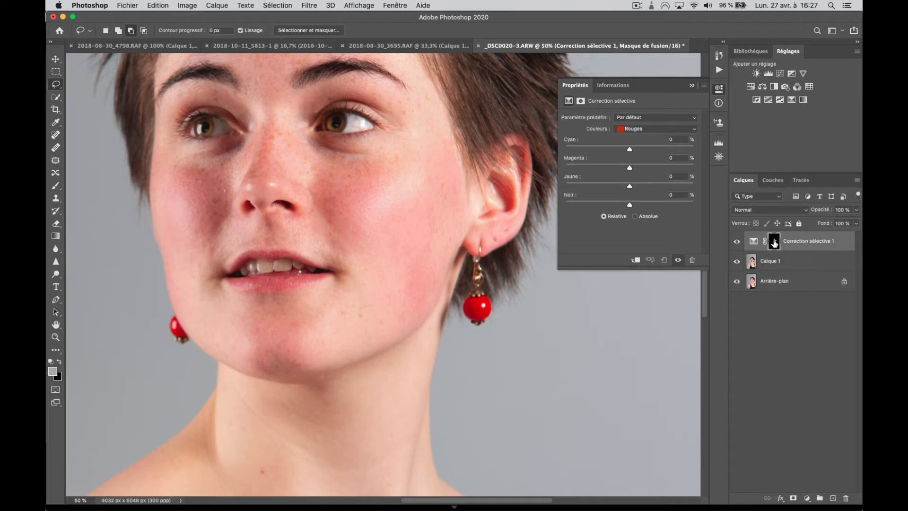
{"action": "left_click", "coordinate": [774, 243], "text": "alt"}
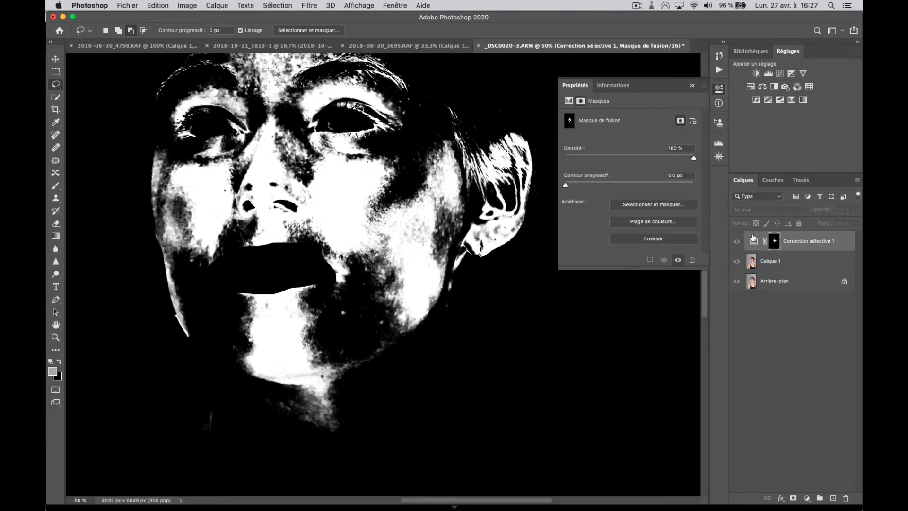
{"action": "left_click", "coordinate": [754, 242]}
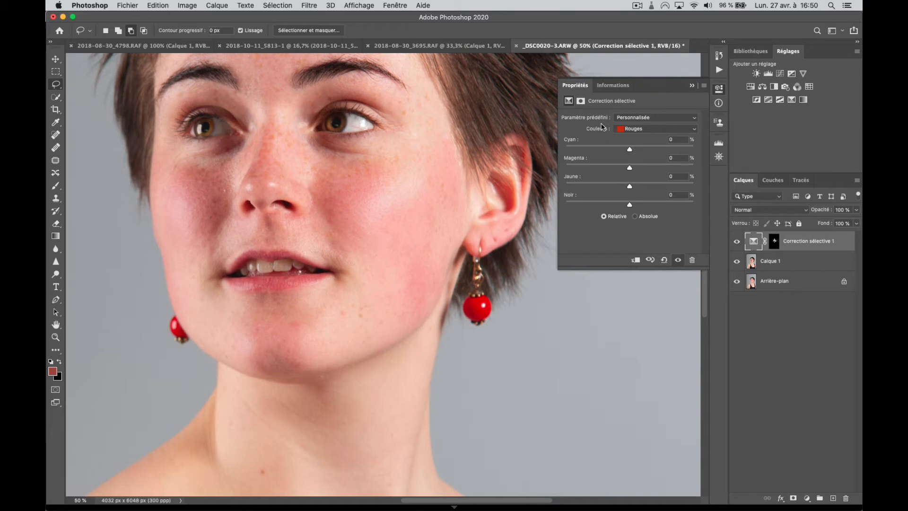
For the Rouges range of the Selective Color adjustment, set Cyan to +52 %, Jaune to +23 % and Noir to -57 %
{"action": "left_click", "coordinate": [662, 128]}
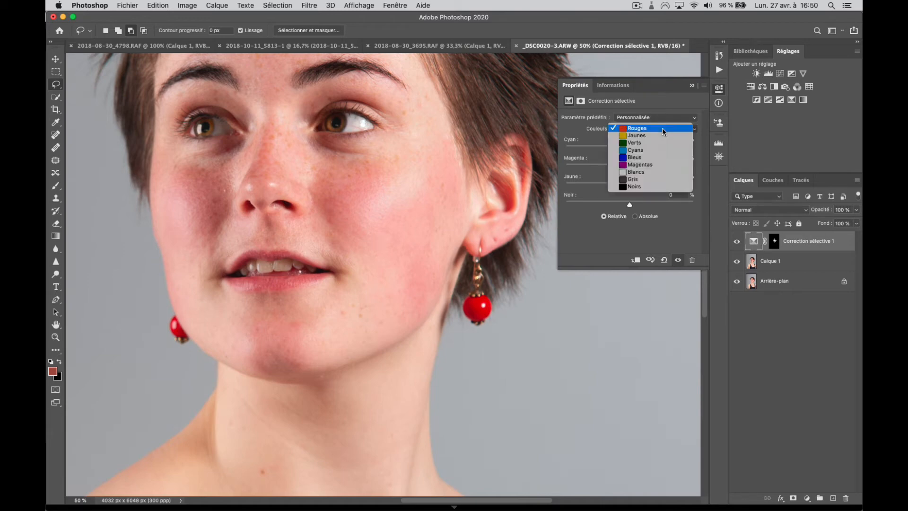
{"action": "left_click", "coordinate": [633, 129]}
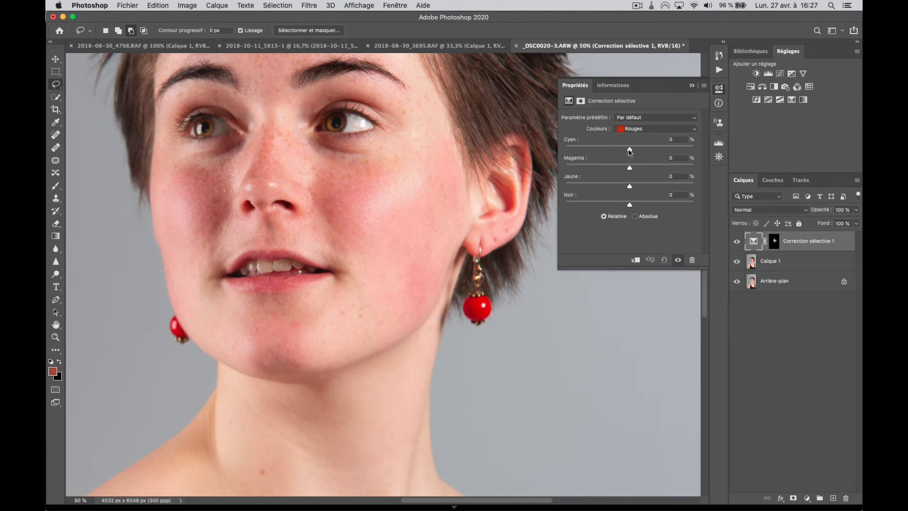
{"action": "left_click_drag", "start_coordinate": [630, 150], "coordinate": [662, 155]}
{"action": "left_click_drag", "start_coordinate": [629, 189], "coordinate": [644, 190]}
{"action": "left_click_drag", "start_coordinate": [662, 151], "coordinate": [663, 150]}
{"action": "left_click_drag", "start_coordinate": [643, 188], "coordinate": [645, 189]}
{"action": "left_click_drag", "start_coordinate": [629, 206], "coordinate": [593, 209]}
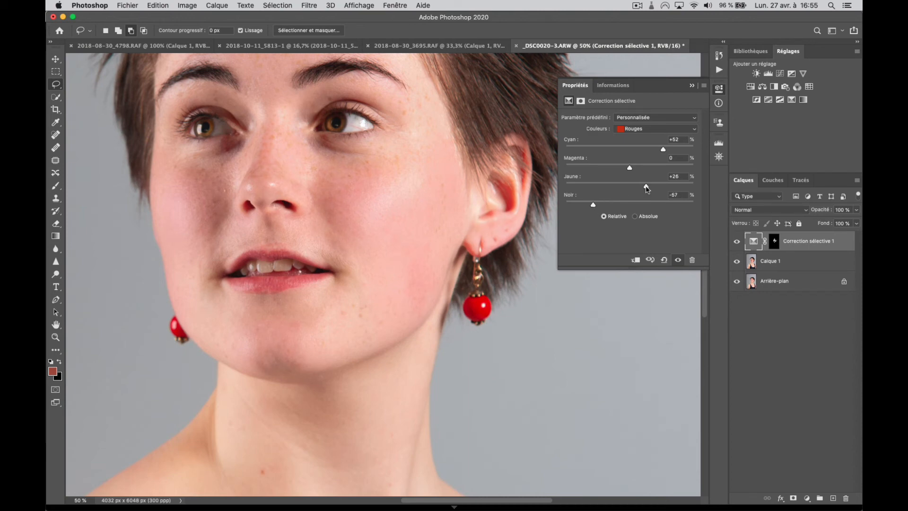
{"action": "left_click_drag", "start_coordinate": [647, 189], "coordinate": [644, 187]}
{"action": "left_click_drag", "start_coordinate": [664, 150], "coordinate": [664, 151]}
Compare the face with and without the correction by repeatedly hiding and showing the Correction sélective 1 layer
{"action": "left_click", "coordinate": [737, 242]}
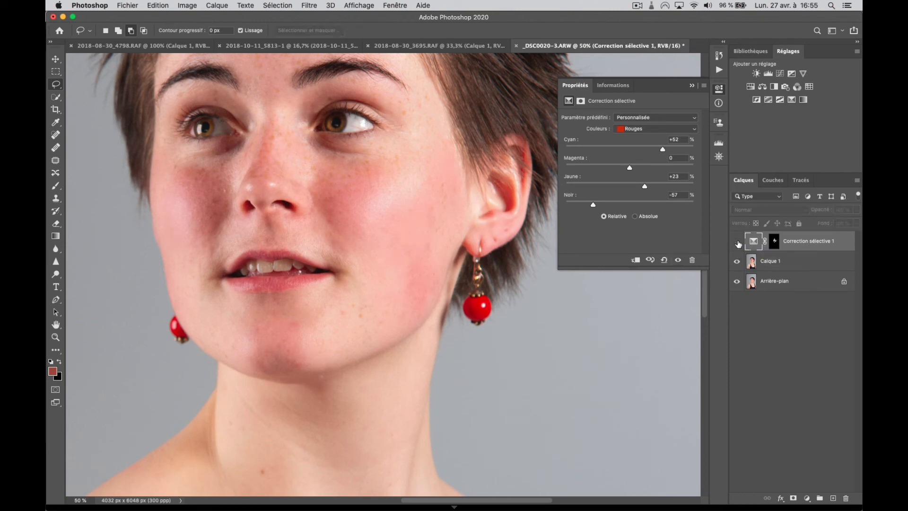
{"action": "left_click", "coordinate": [738, 242]}
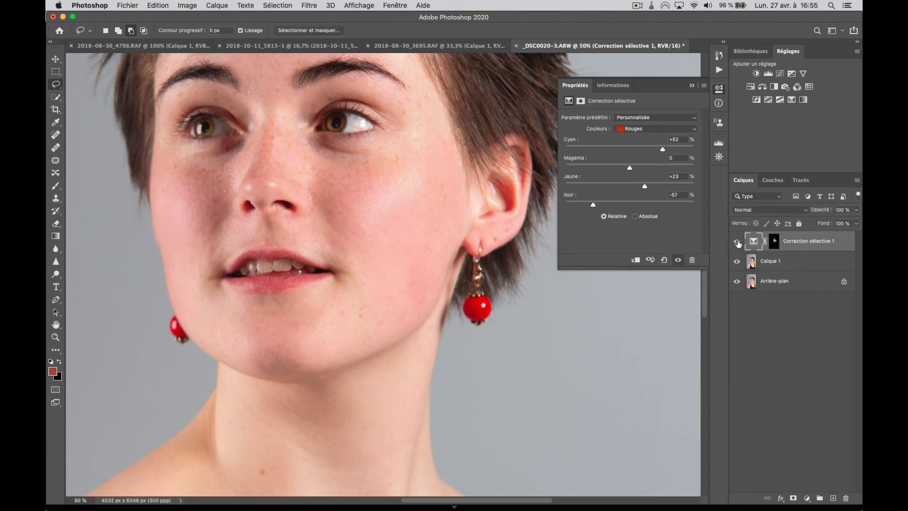
{"action": "left_click", "coordinate": [737, 242]}
{"action": "left_click", "coordinate": [738, 242]}
{"action": "left_click", "coordinate": [737, 242]}
{"action": "left_click", "coordinate": [737, 242]}
Feather the Correction sélective 1 layer mask by 2.0 px and check the before and after with the layer hidden and shown
{"action": "left_click", "coordinate": [774, 242]}
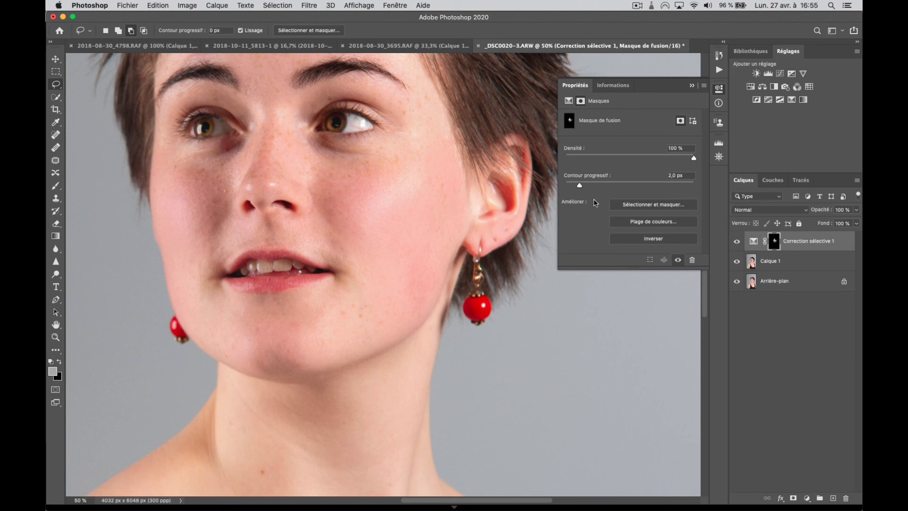
{"action": "mouse_move", "coordinate": [579, 185]}
{"action": "left_mouse_down"}
{"action": "mouse_move", "coordinate": [625, 184]}
{"action": "mouse_move", "coordinate": [571, 185]}
{"action": "mouse_move", "coordinate": [664, 184]}
{"action": "mouse_move", "coordinate": [569, 185]}
{"action": "mouse_move", "coordinate": [580, 185]}
{"action": "left_mouse_up"}
{"action": "left_click", "coordinate": [737, 242]}
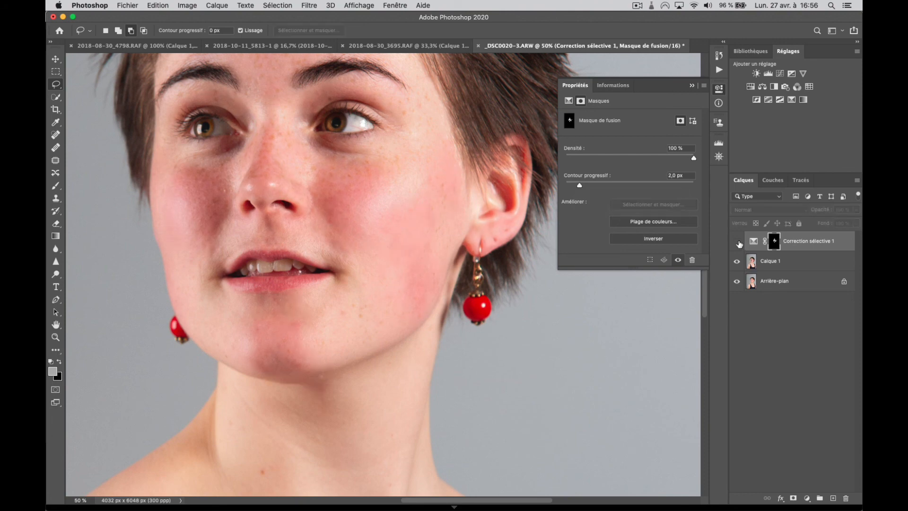
{"action": "left_click", "coordinate": [736, 241]}
{"action": "left_click", "coordinate": [737, 241]}
{"action": "left_click", "coordinate": [737, 242]}
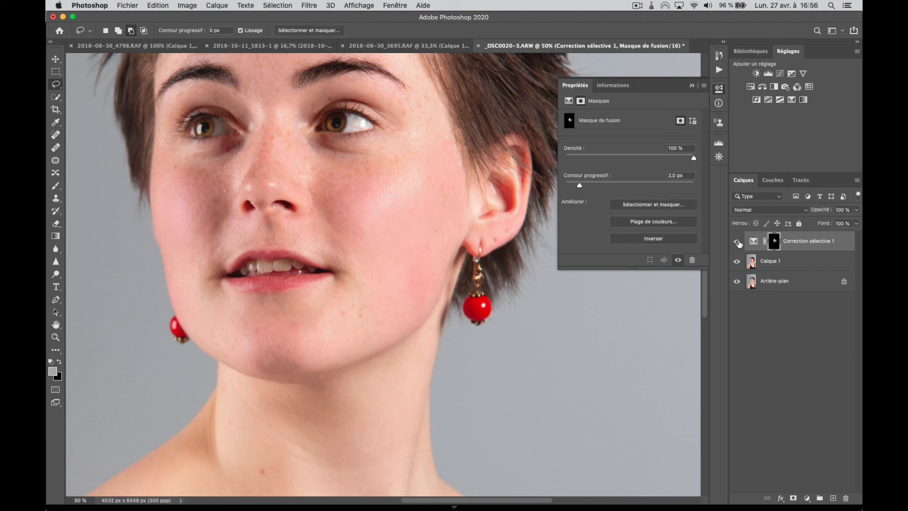
{"action": "left_click", "coordinate": [737, 242]}
{"action": "left_click", "coordinate": [737, 241]}
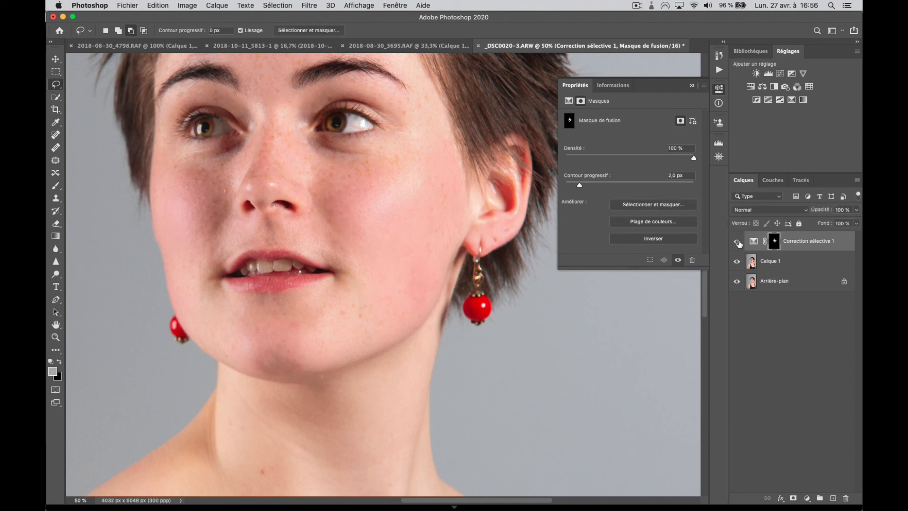